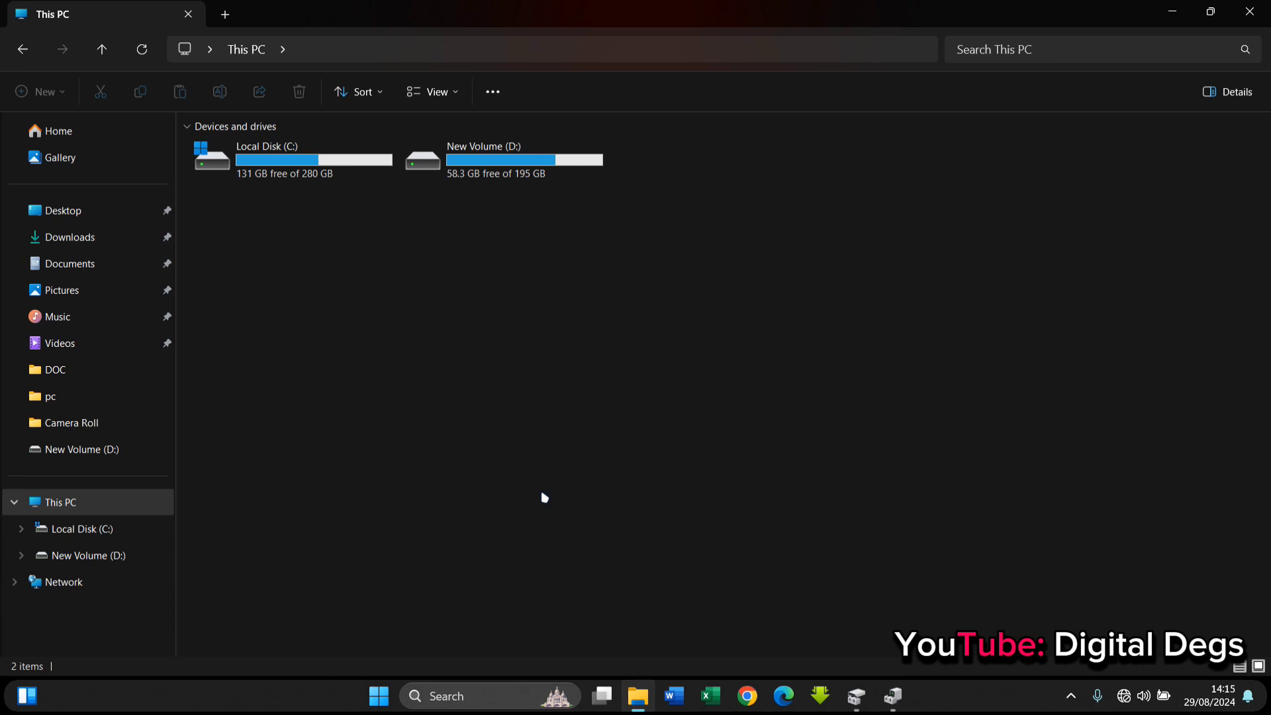
# Bring up Disk Management from the taskbar, then return to File Explorer
pyautogui.click(856, 695)
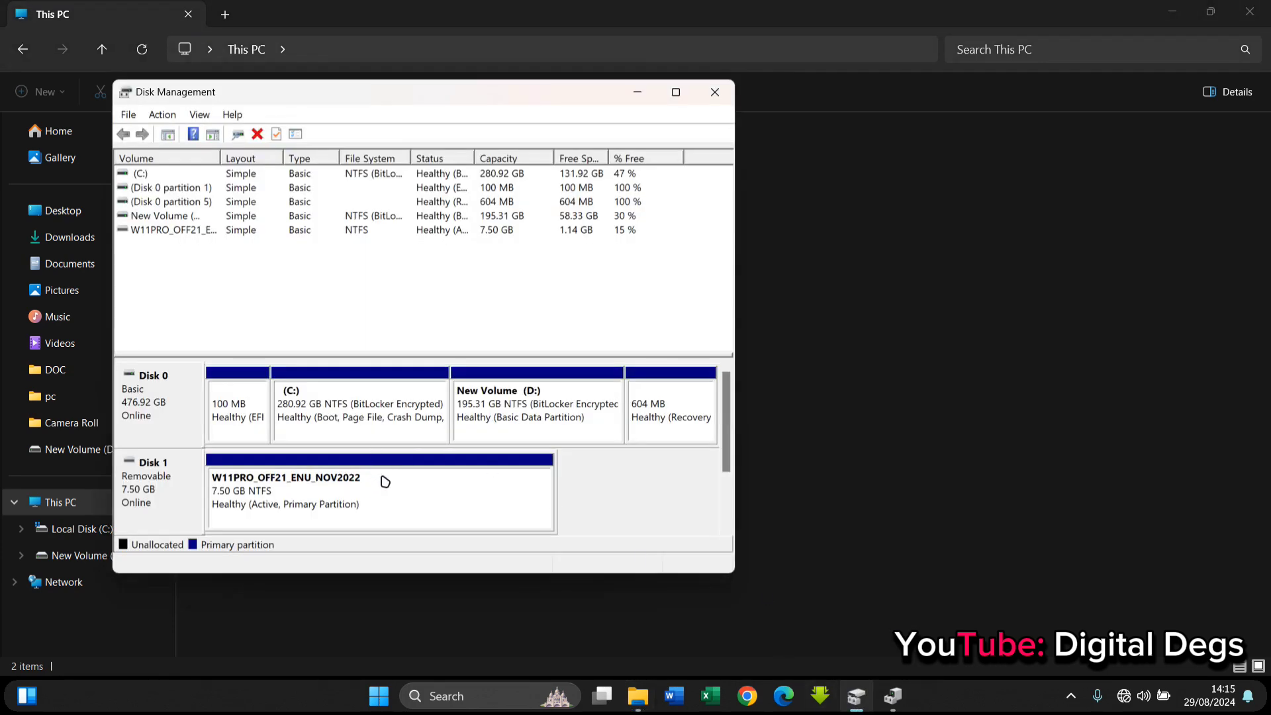
pyautogui.click(929, 434)
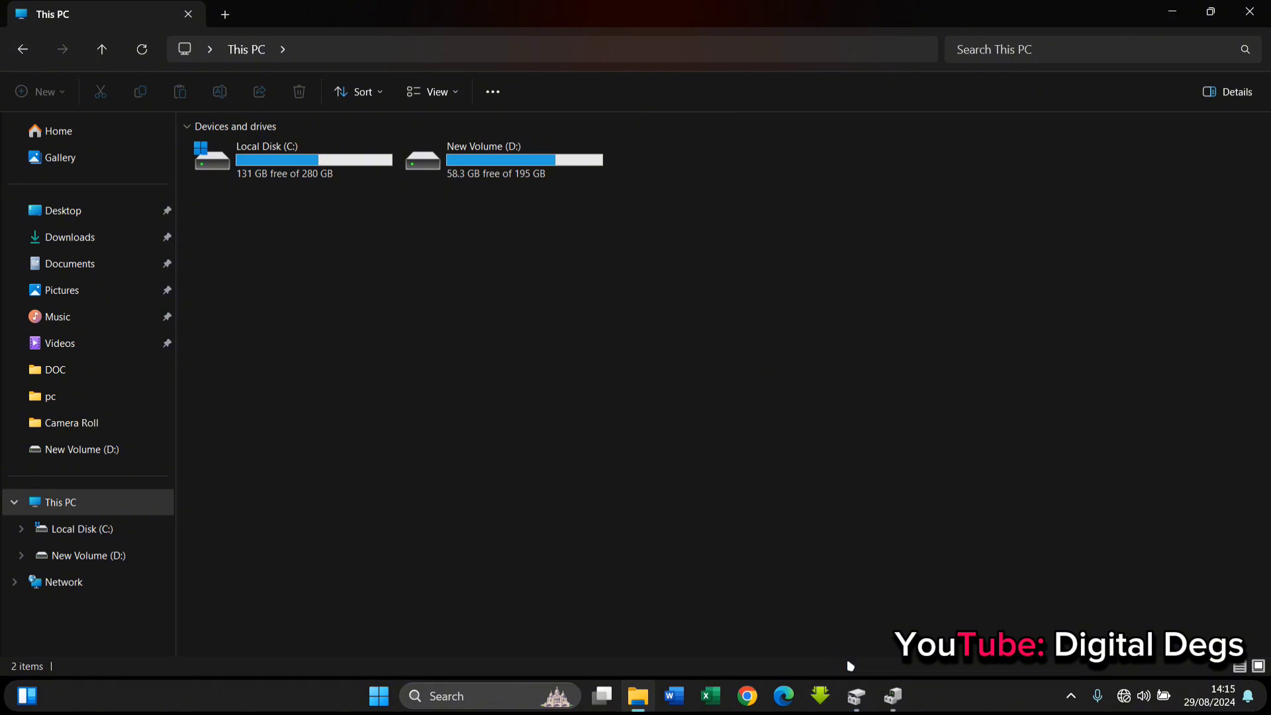
# Launch Disk Management from search and bring up actions for the Disk 1 USB partition
pyautogui.click(491, 695)
pyautogui.write('d')
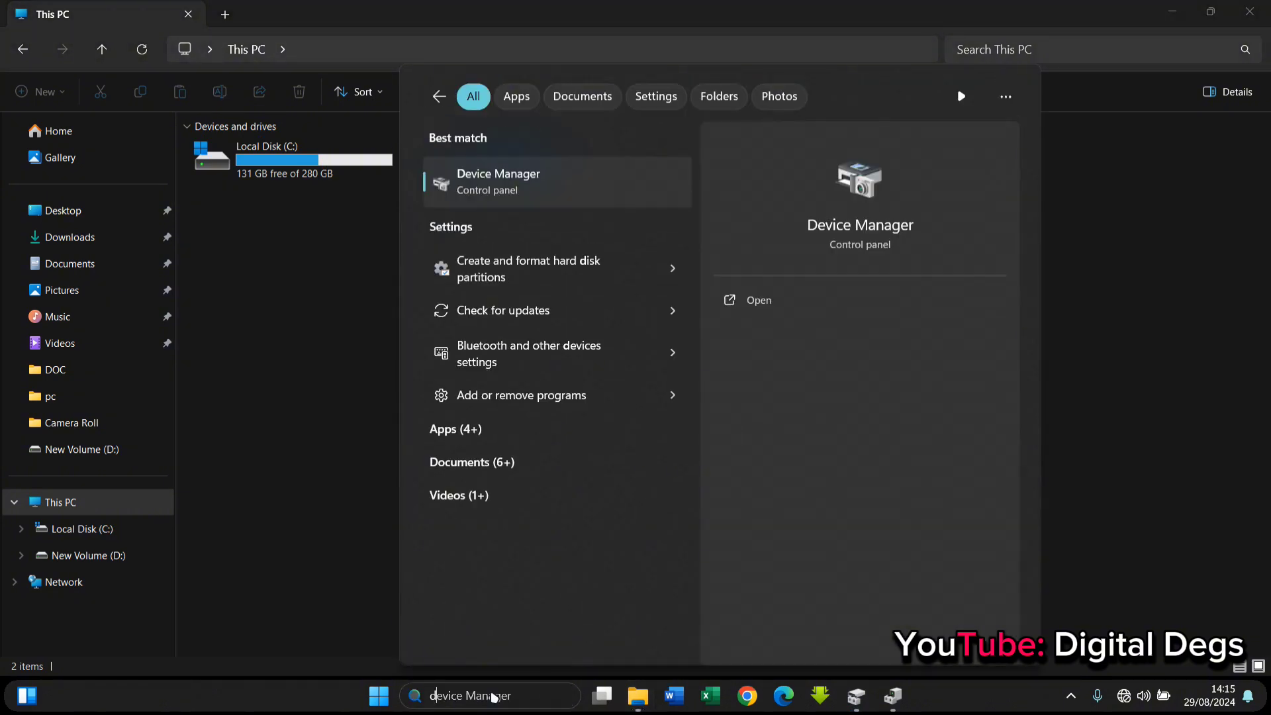
pyautogui.write('isk m')
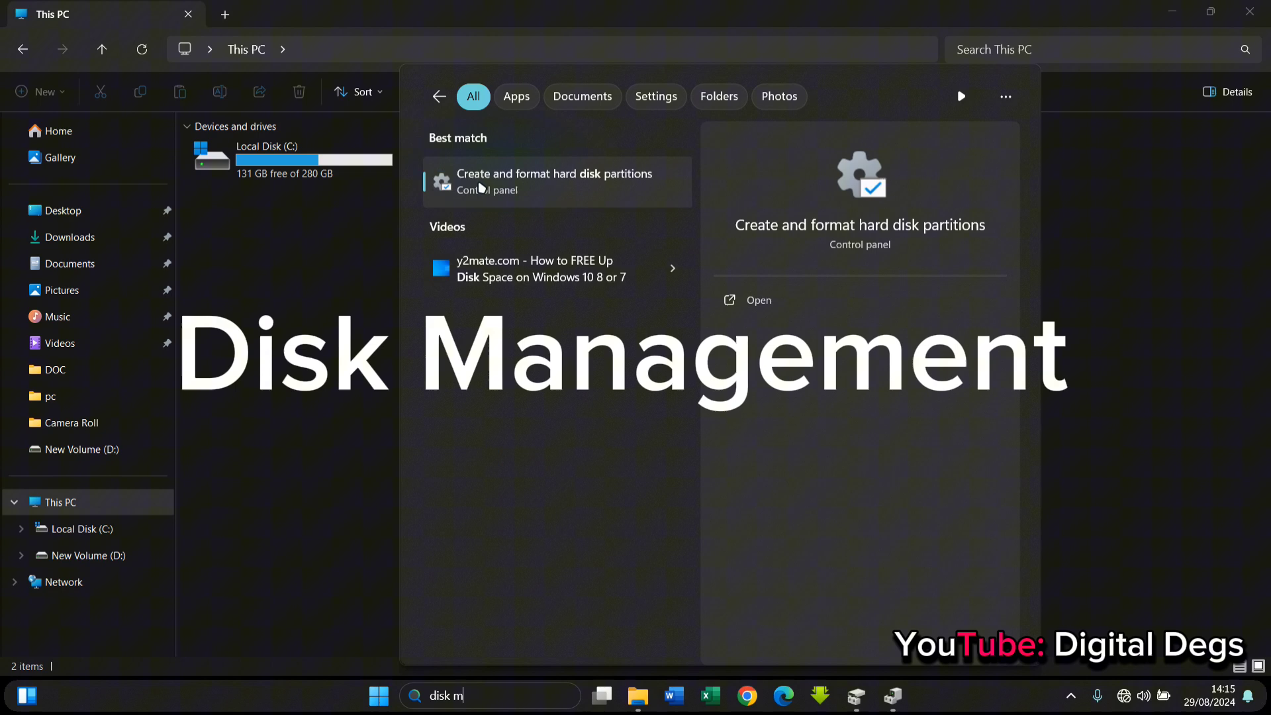
pyautogui.click(481, 187)
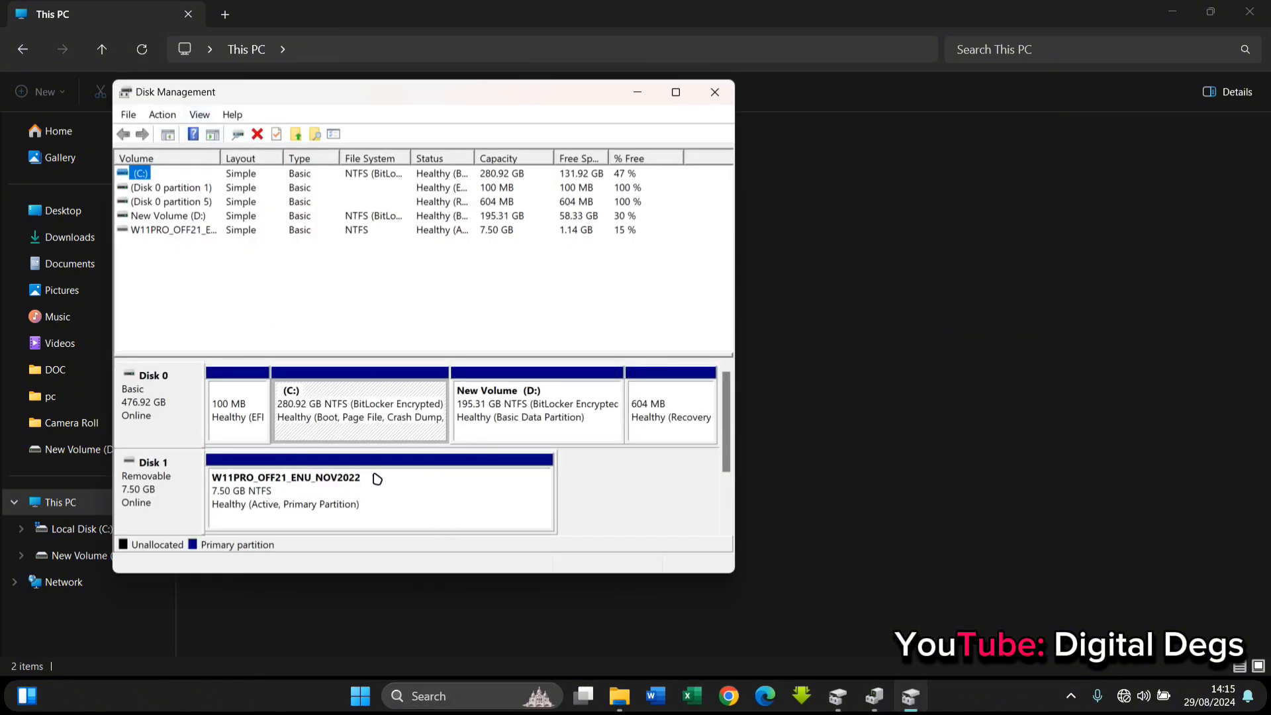
pyautogui.click(345, 496)
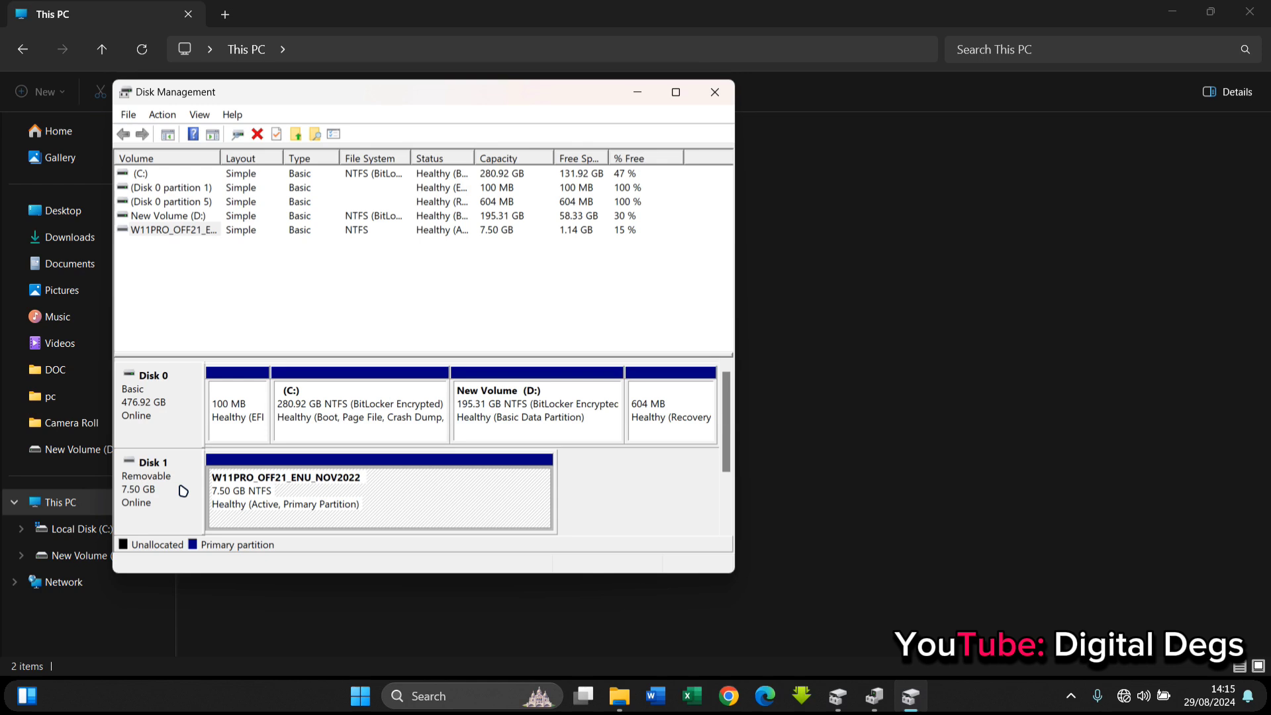
pyautogui.rightClick(262, 514)
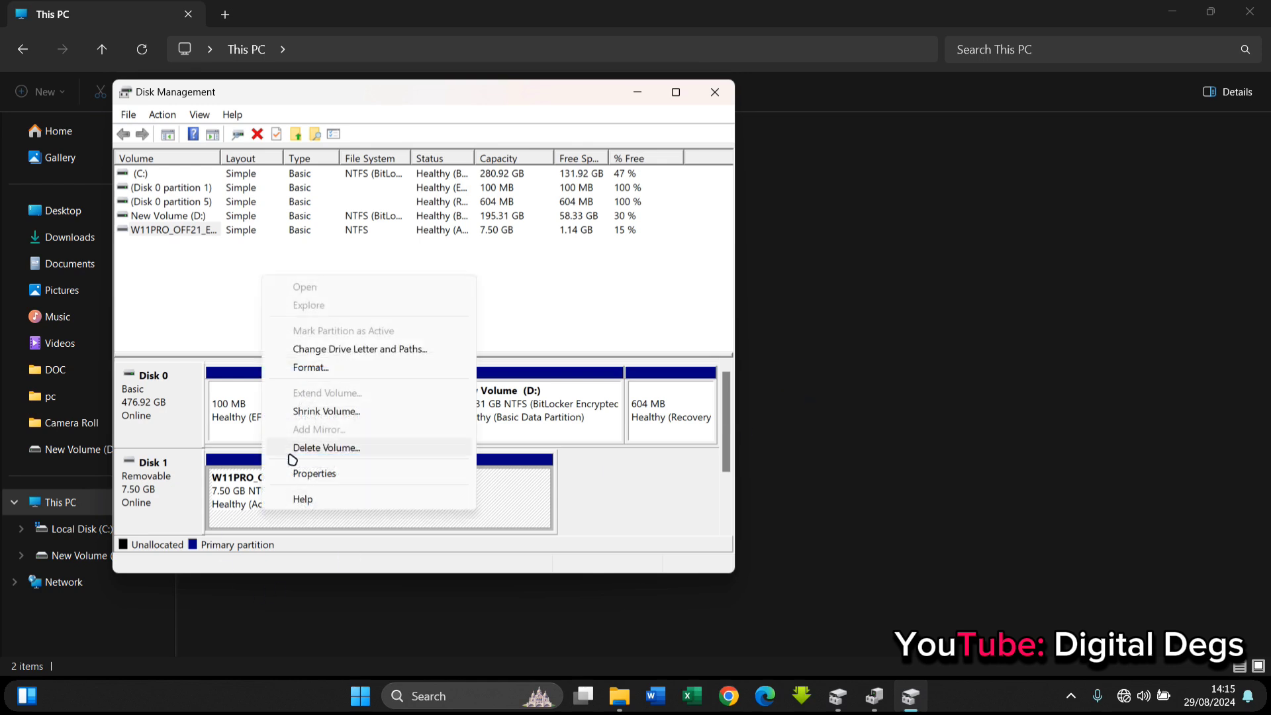
# Add drive letter E to the W11PRO_OFF21_ENU_NOV2022 volume and confirm
pyautogui.click(349, 353)
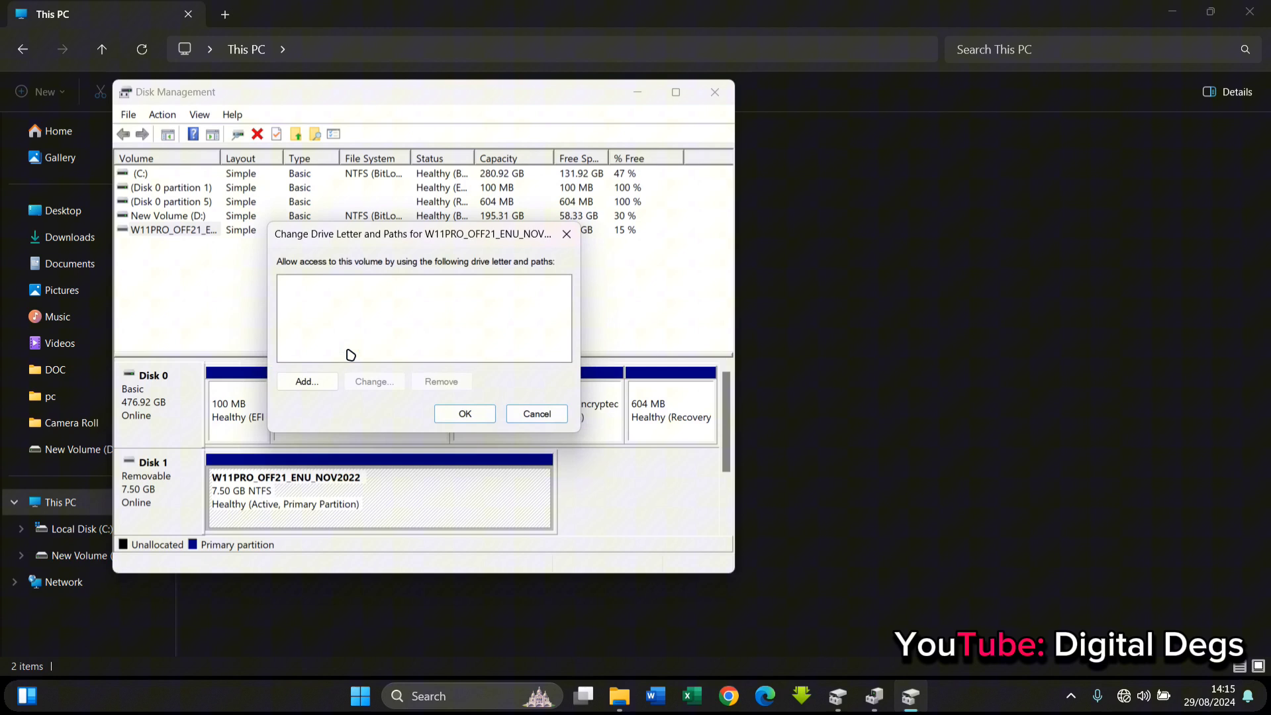
pyautogui.click(308, 378)
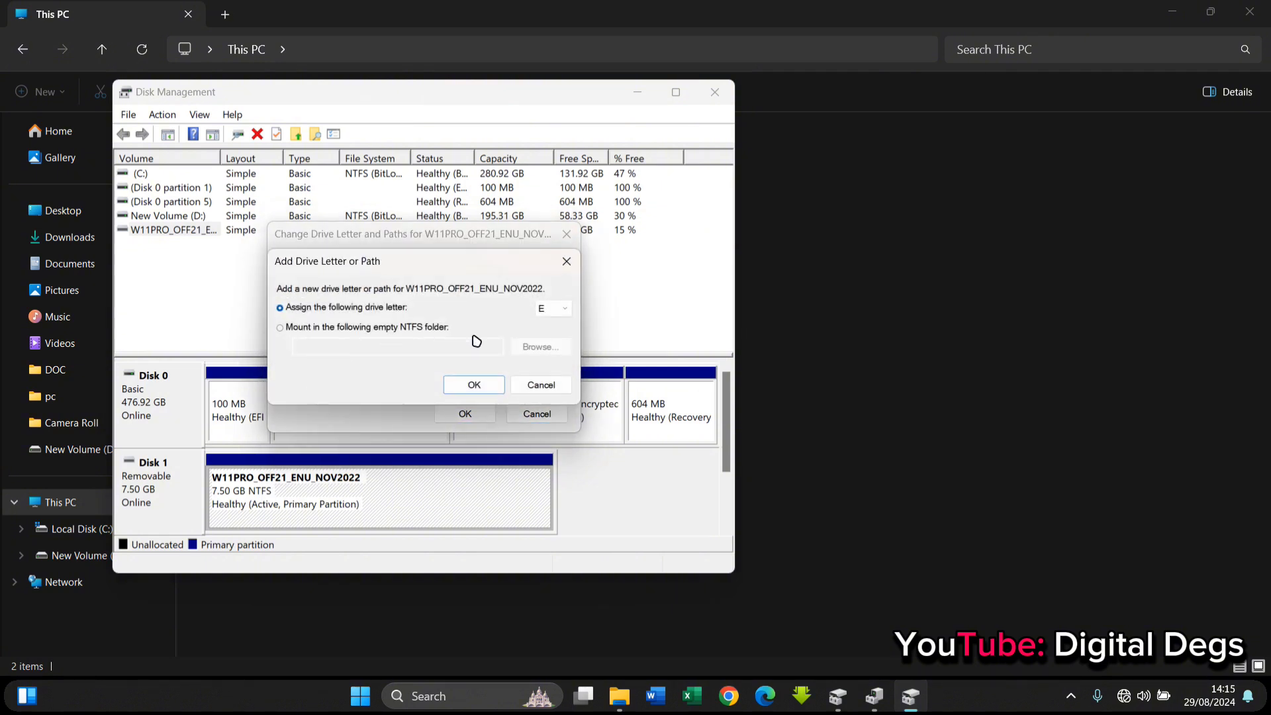
pyautogui.click(428, 235)
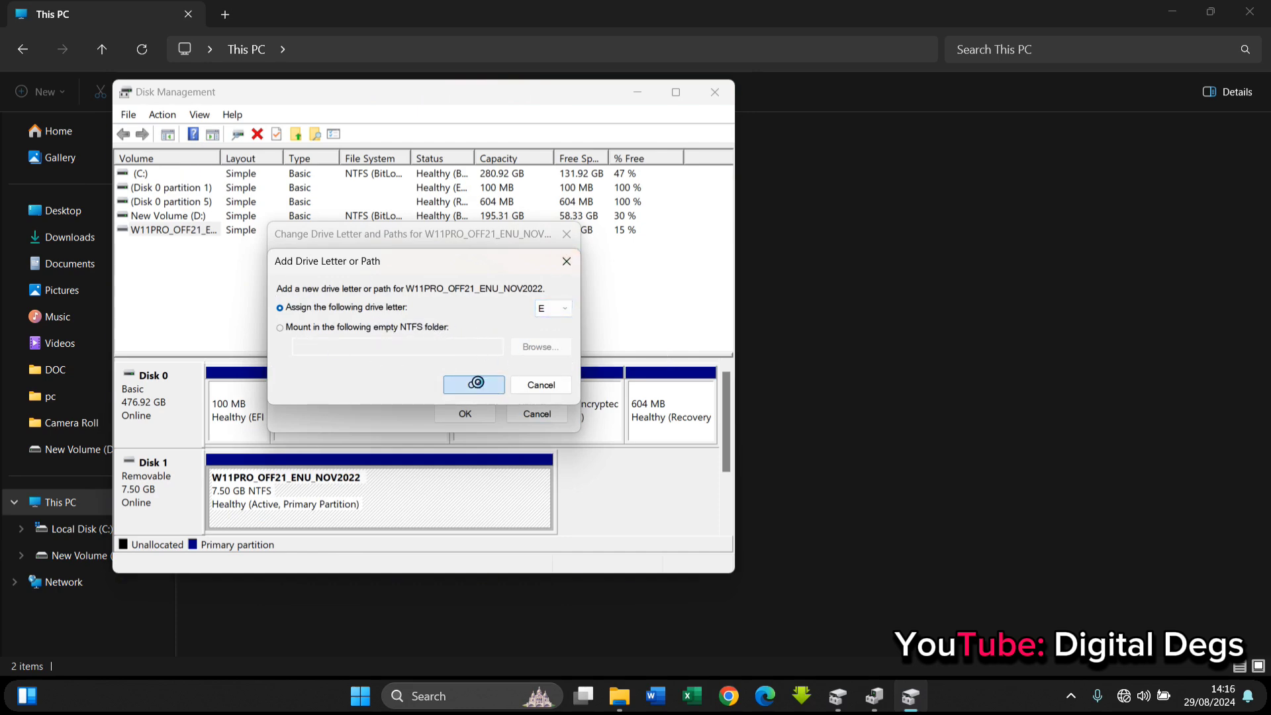
pyautogui.click(476, 384)
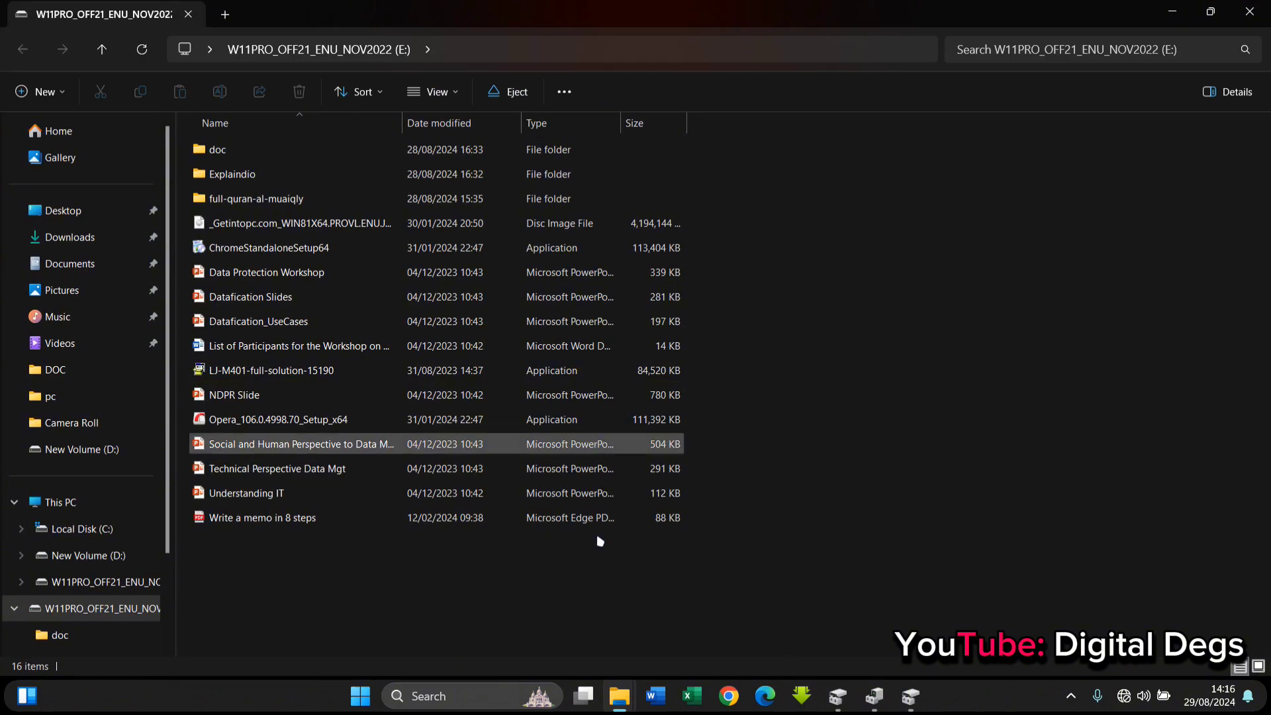
# Show This PC to see W11PRO_OFF21_ENU_NOV2022 (E:) listed beside C: and D:
pyautogui.click(62, 504)
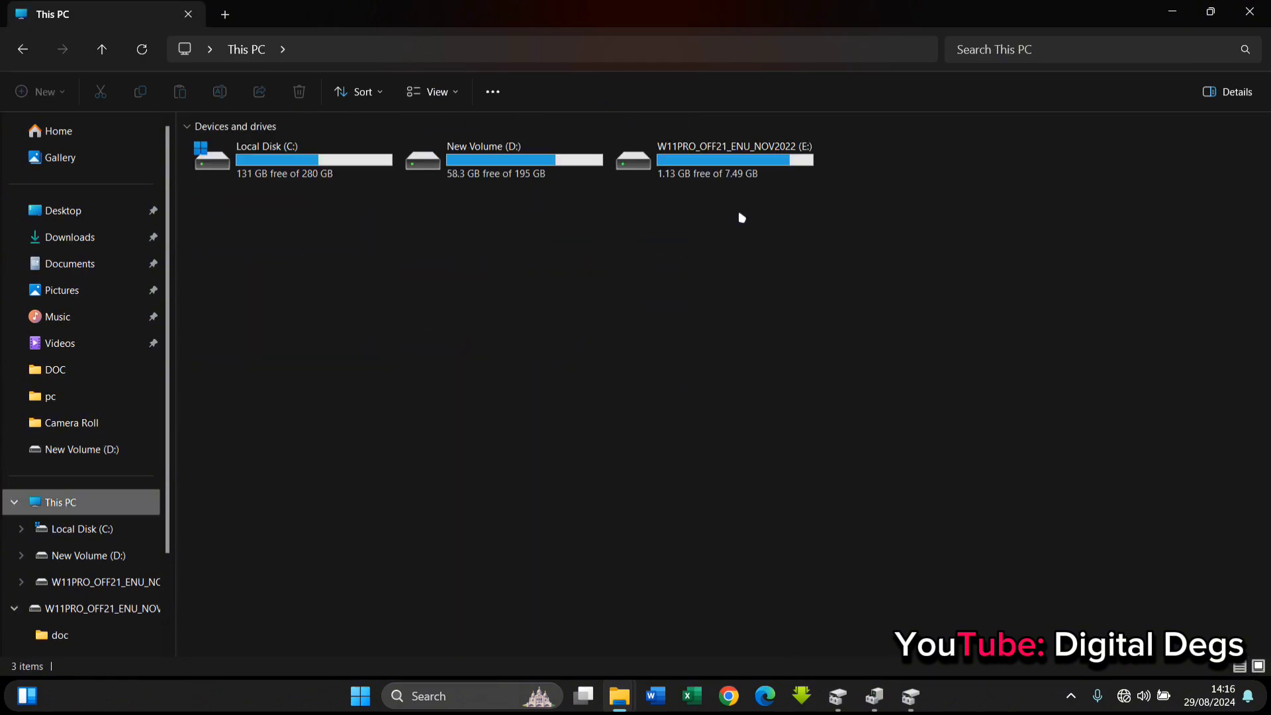